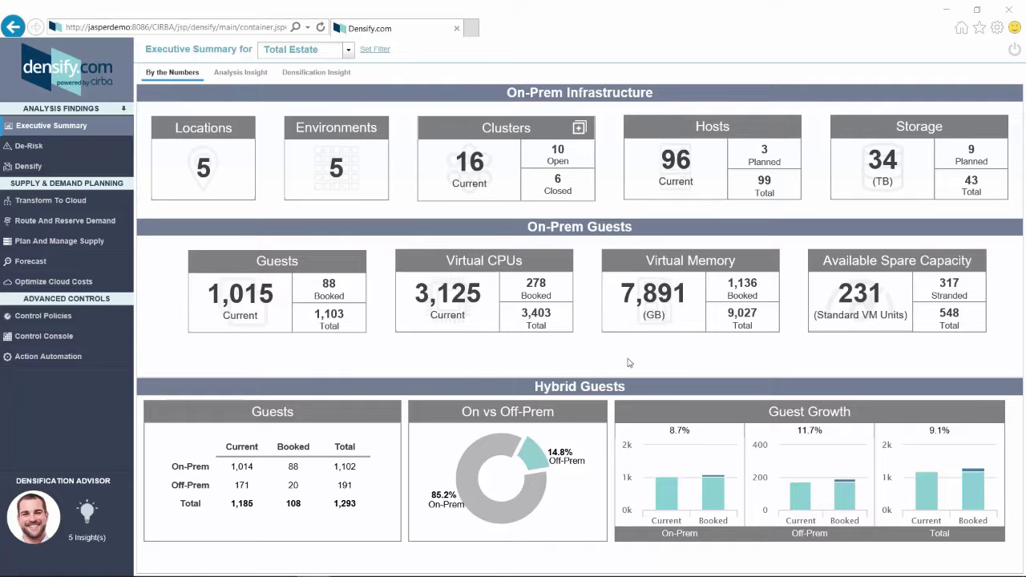
Step: Review the Total Estate's analysis insight summary, followed by its De-Risk and Densify findings
left_click(248, 78)
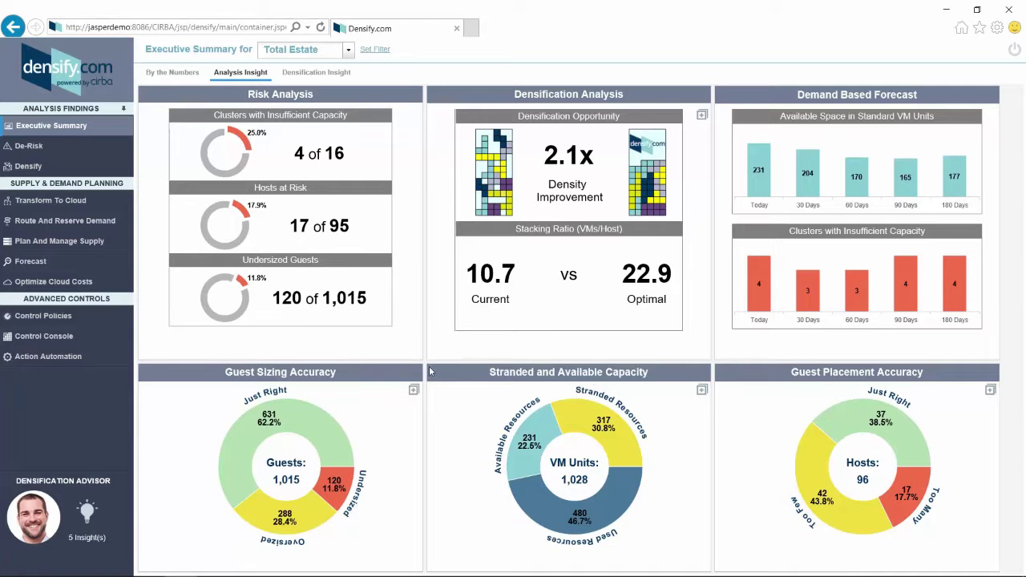
left_click(53, 146)
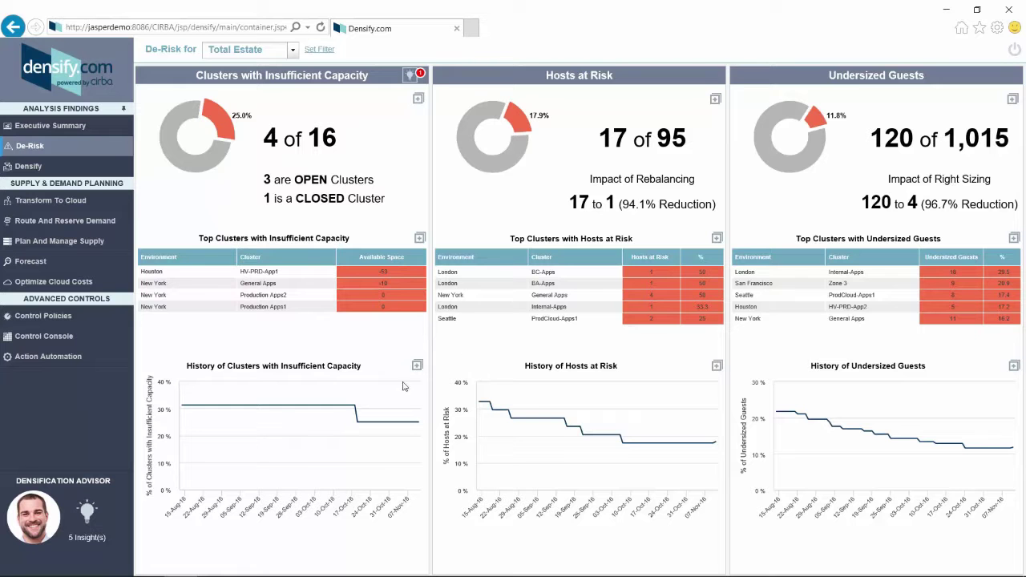
left_click(67, 167)
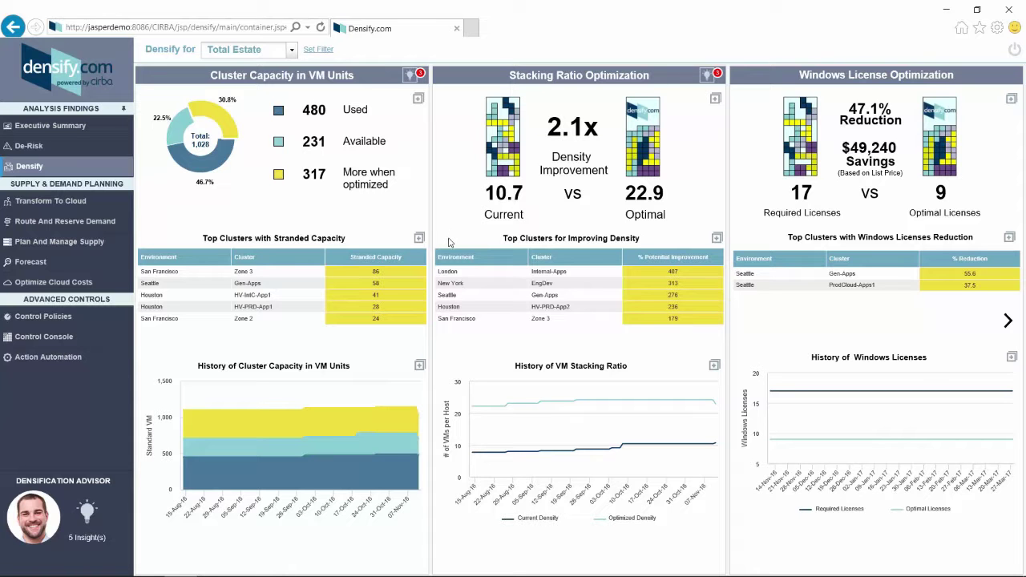
Step: Read the expert insights on cluster capacity and inspect the Zone 1 policy's memory utilization limit
left_click(409, 77)
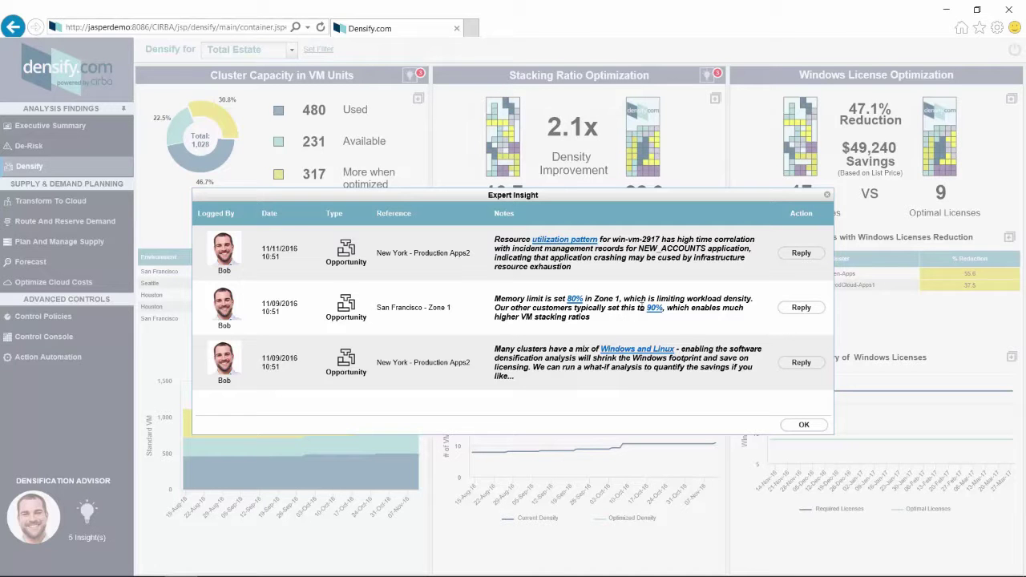
left_click(575, 299)
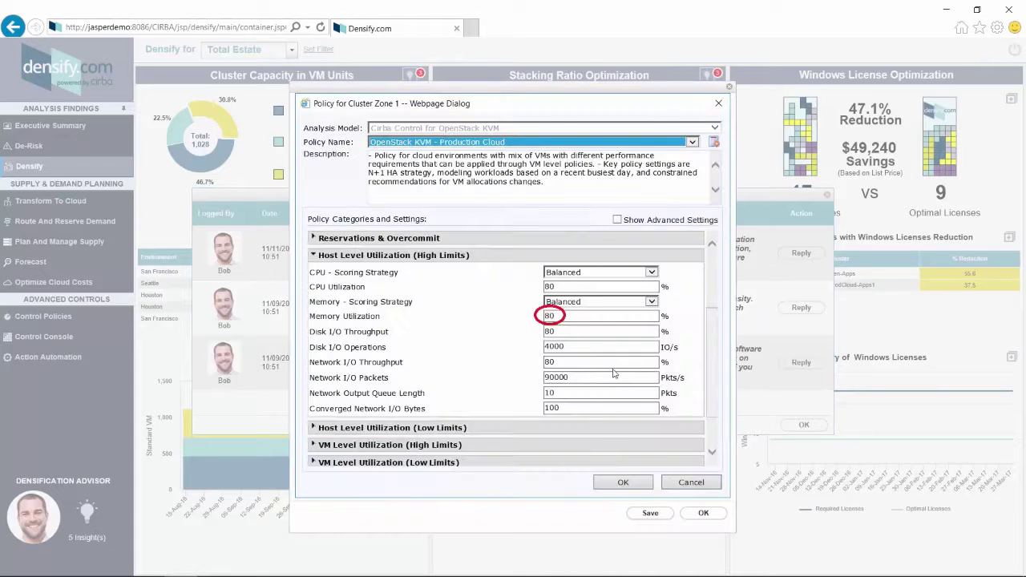
left_click(702, 517)
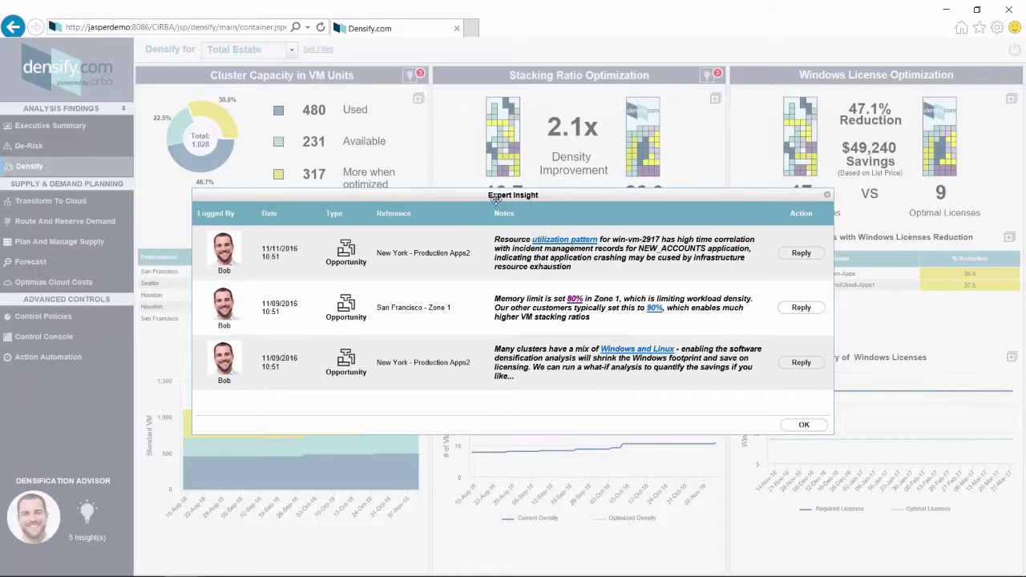
left_click_drag(495, 198, 459, 177)
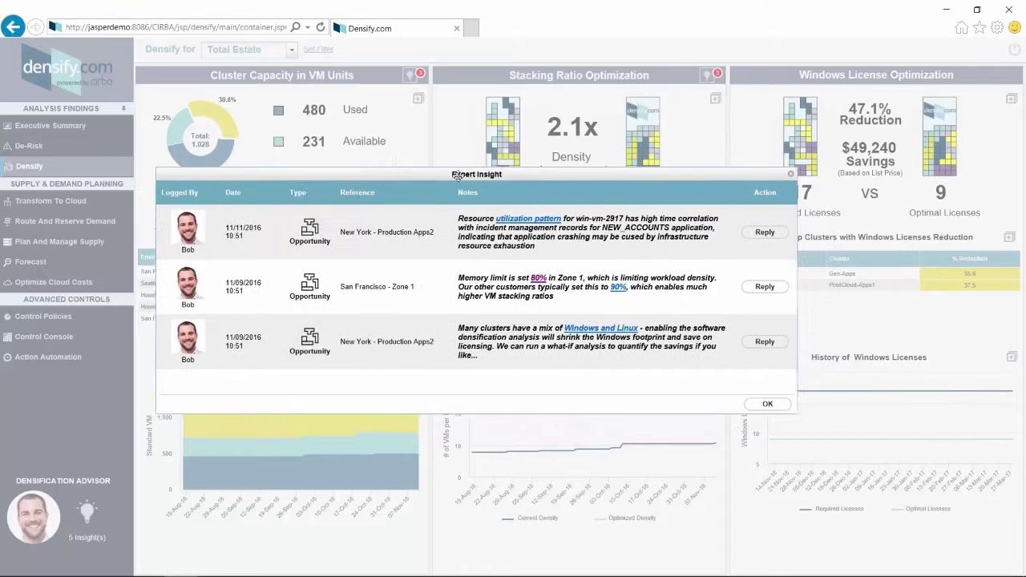
left_click(790, 175)
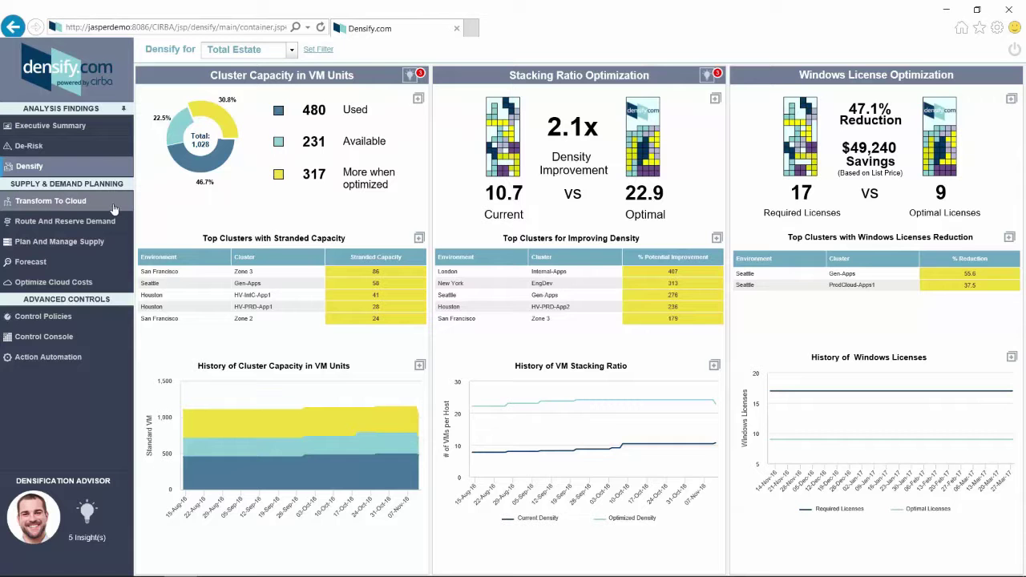
Step: Open Transform To Cloud and look through the Business Unit filter and grouping options for the transformation candidates
left_click(79, 207)
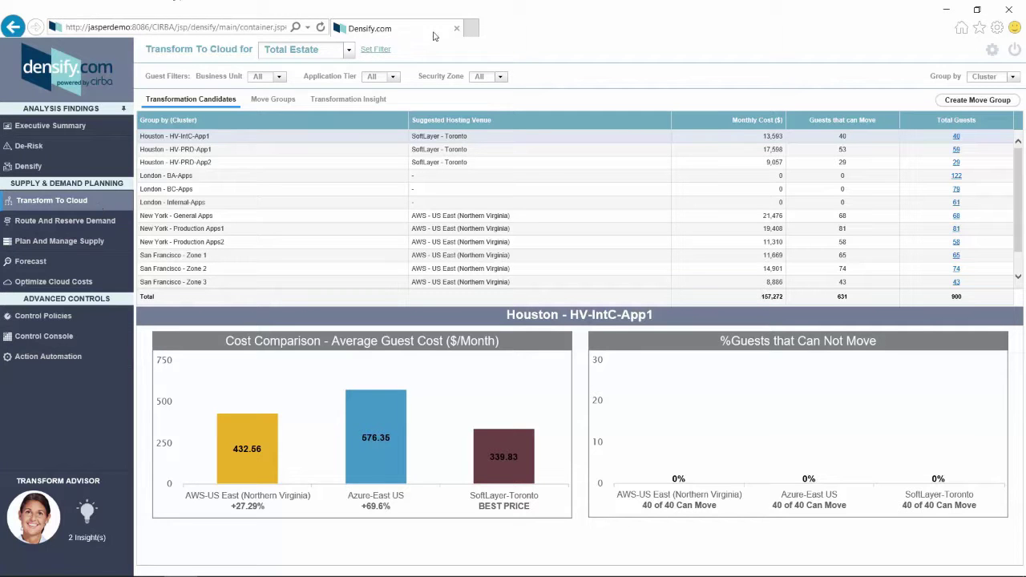
left_click(281, 77)
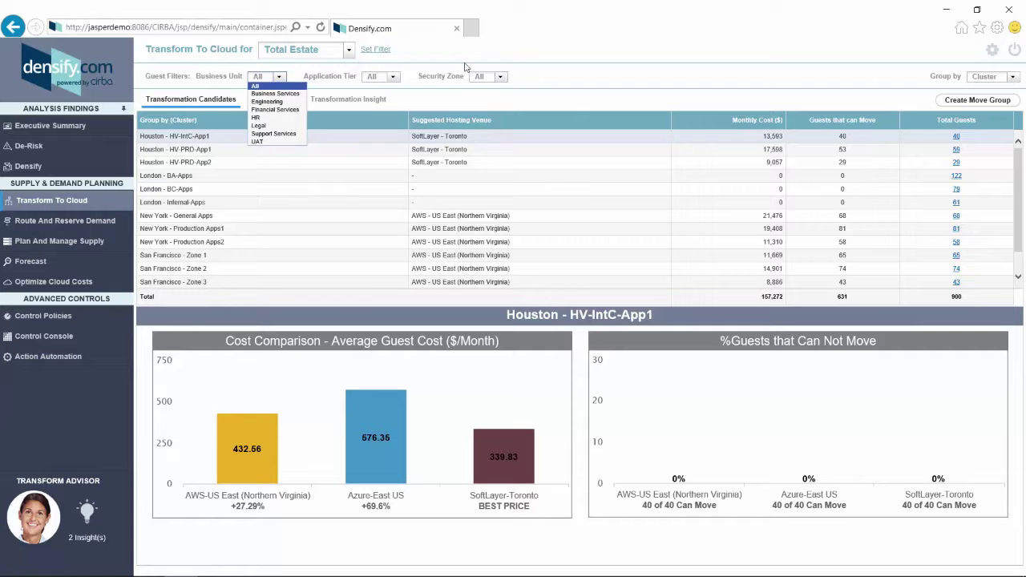
left_click(942, 77)
left_click(1013, 77)
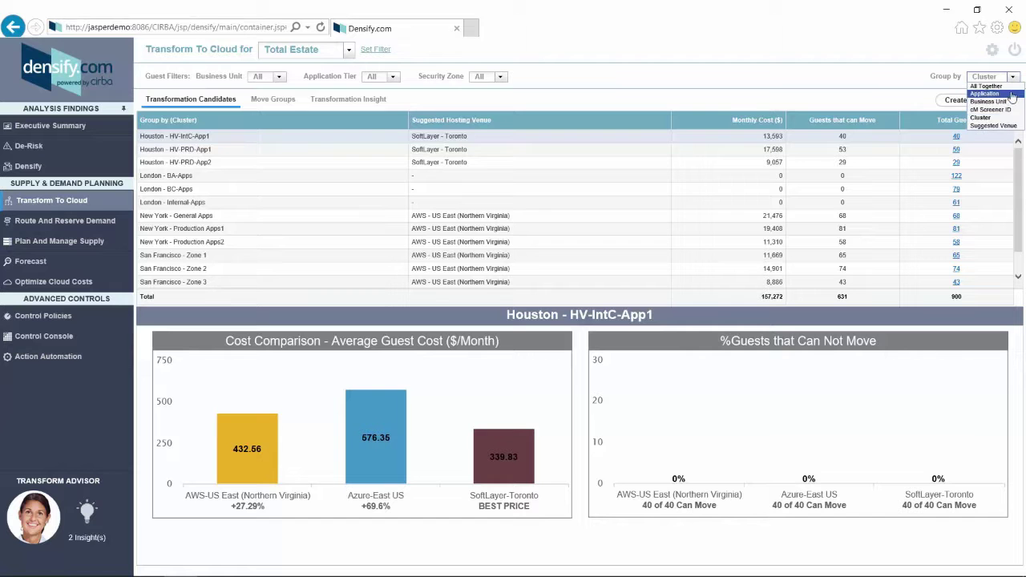
left_click(649, 77)
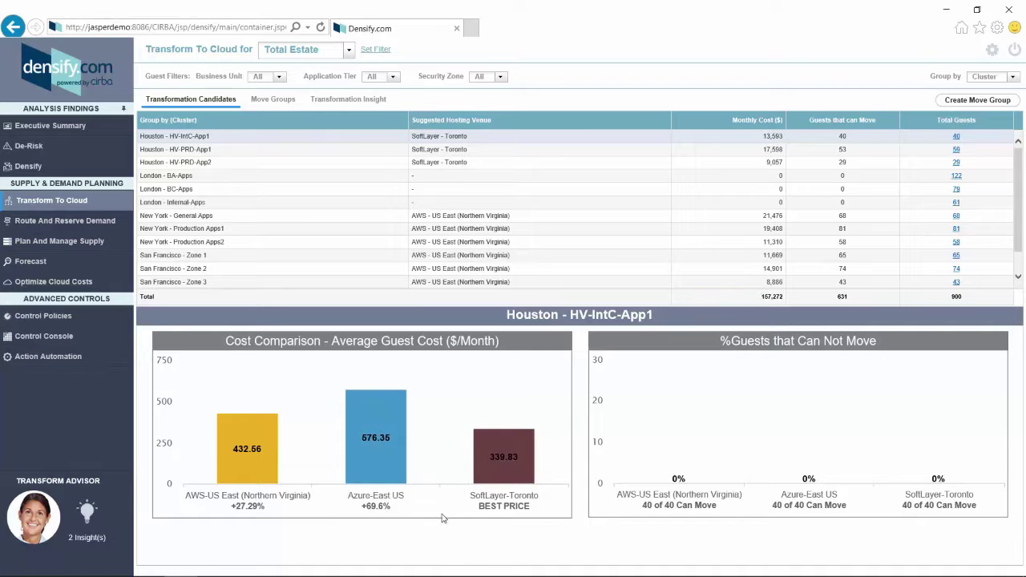
Step: Compare hosting costs for New York - General Apps and Houston - HV-PRD-App1, and list all guests of the Houston cluster
left_click(179, 218)
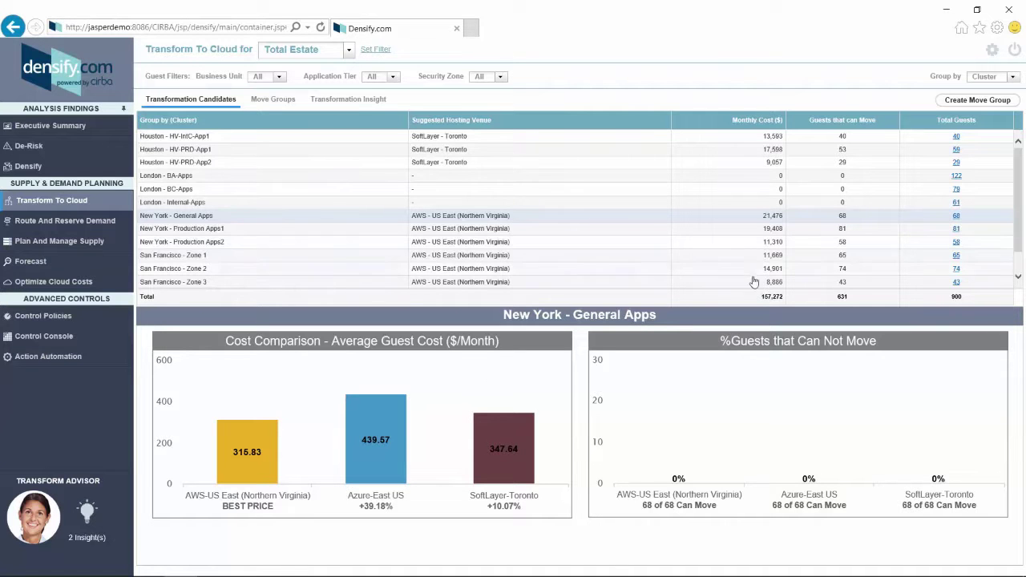
left_click(185, 153)
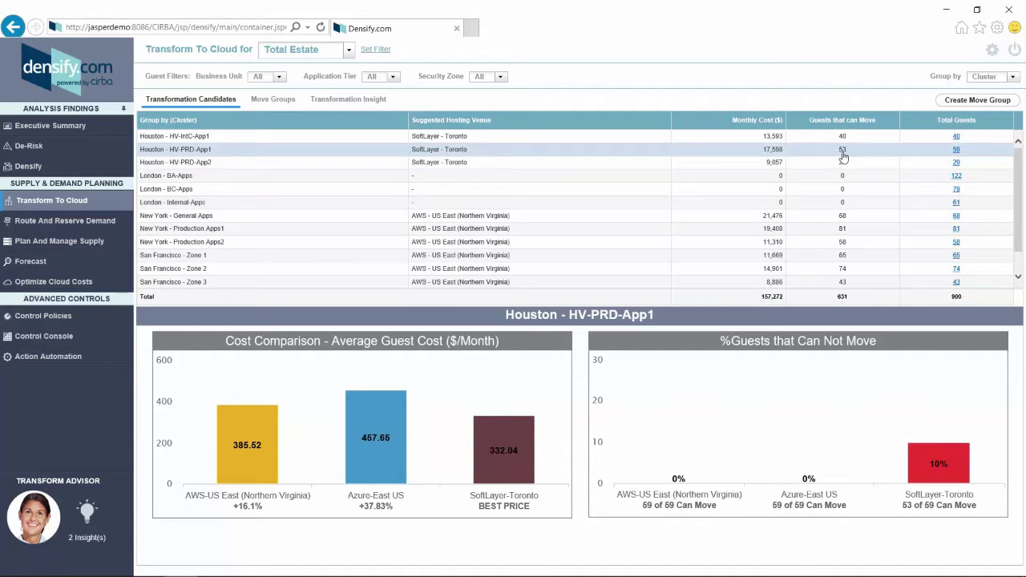
left_click(957, 151)
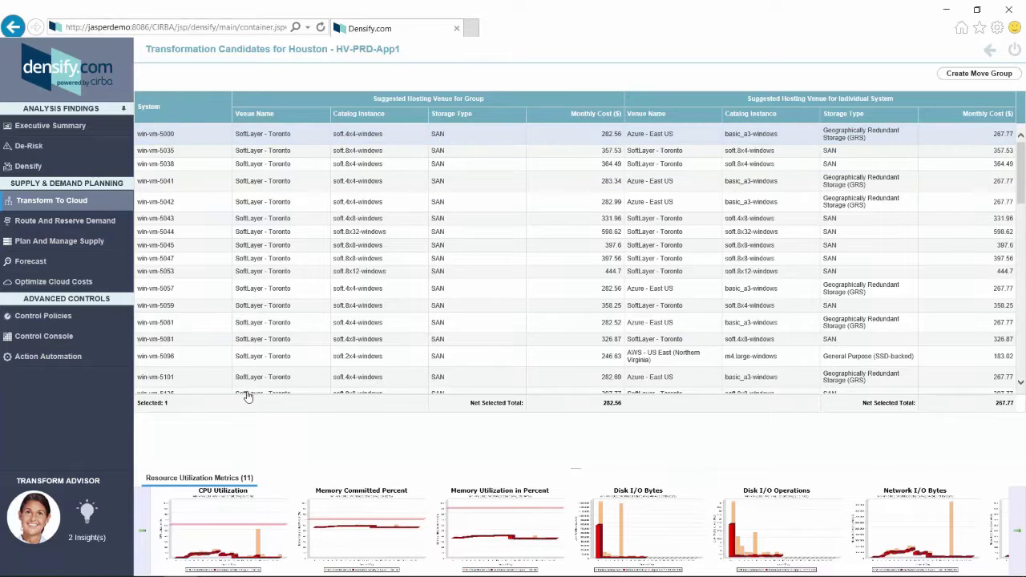
Step: Examine the CPU, memory utilization and network I/O workload charts of win-vm-5000
mouse_move(258, 534)
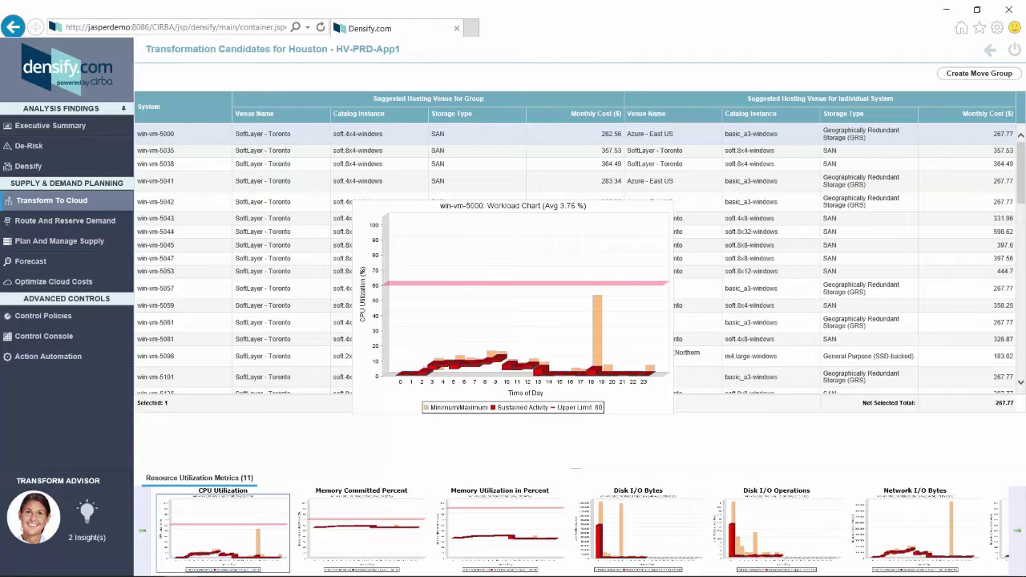
left_click(515, 521)
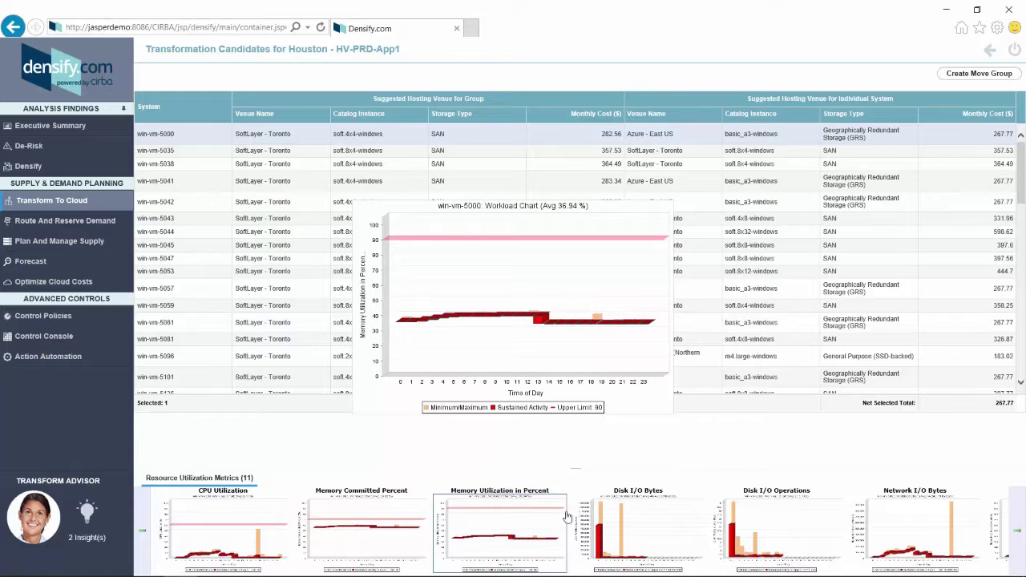
mouse_move(919, 523)
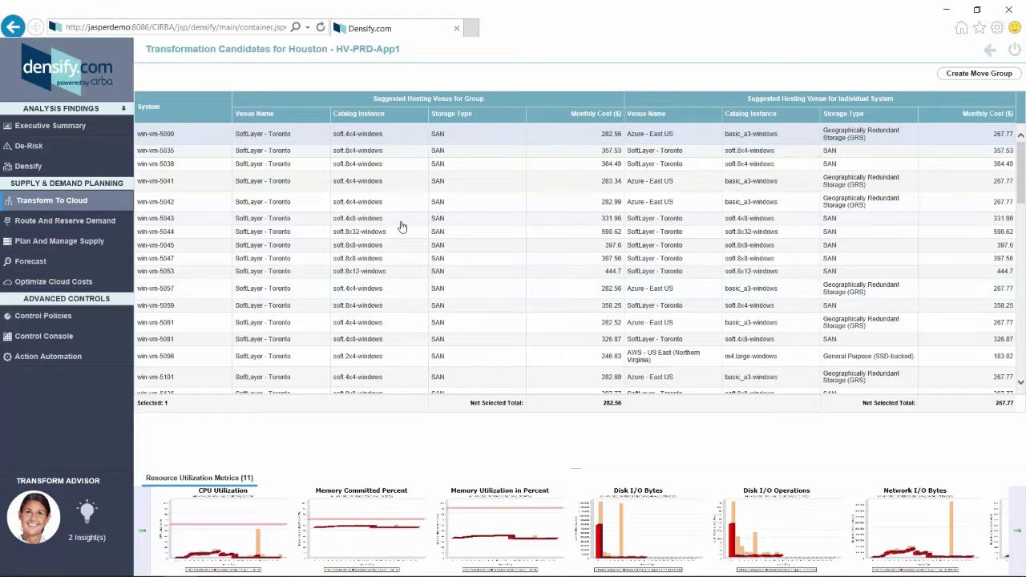
Step: Examine the CPU workload charts of win-vm-5035 and win-vm-5038, plus the latter's disk I/O operations
left_click(334, 154)
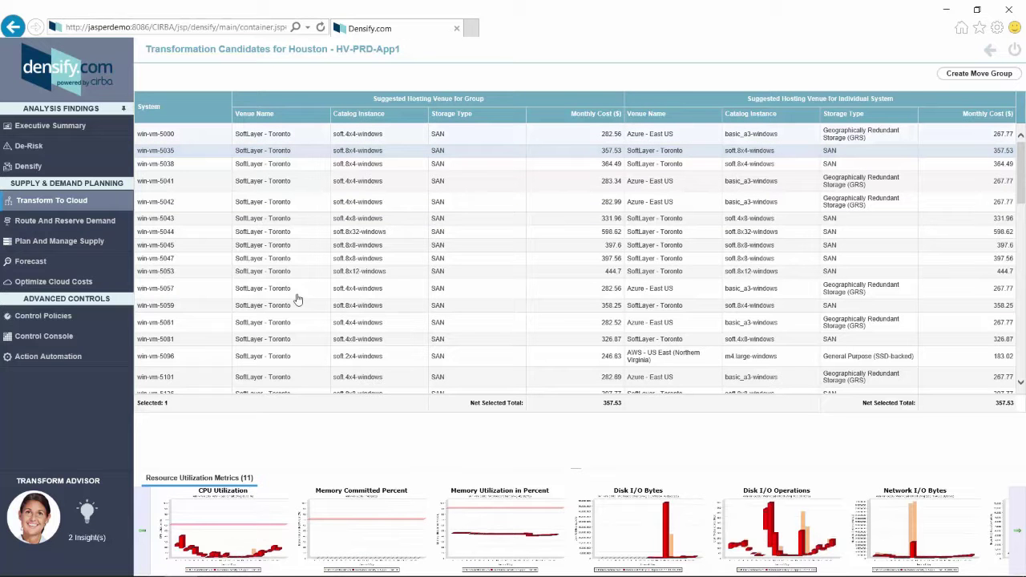
mouse_move(269, 556)
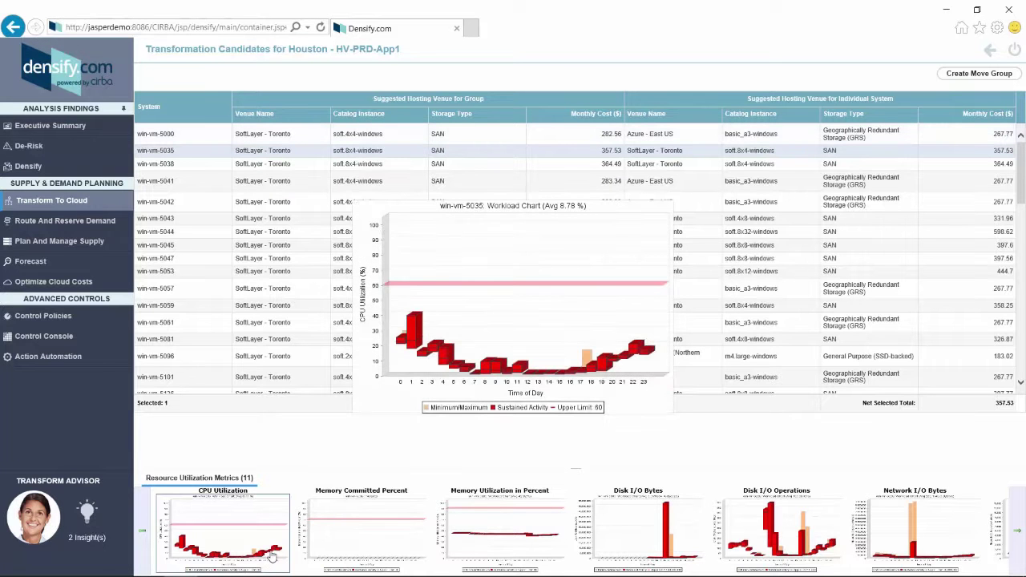
left_click(254, 165)
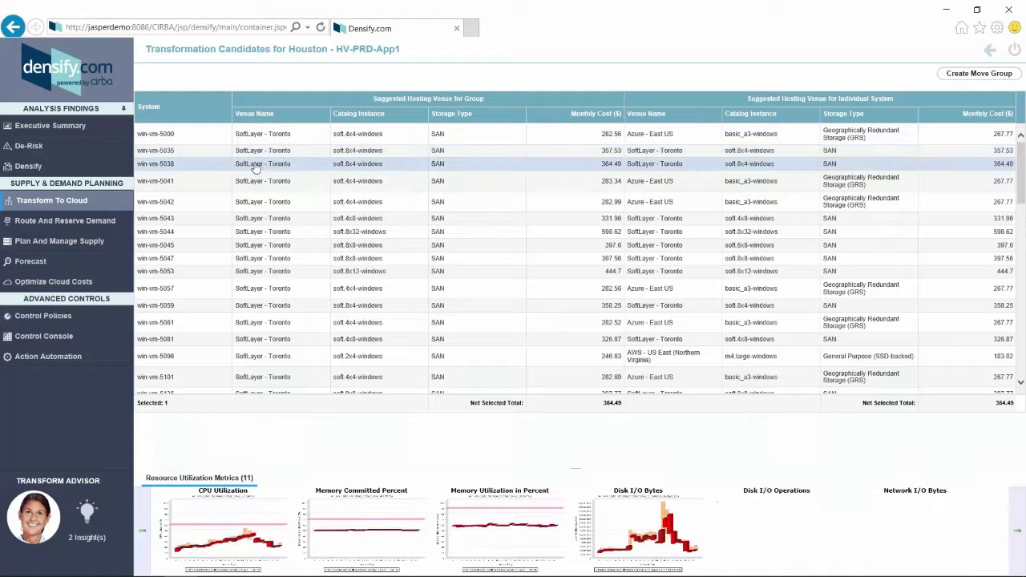
mouse_move(266, 539)
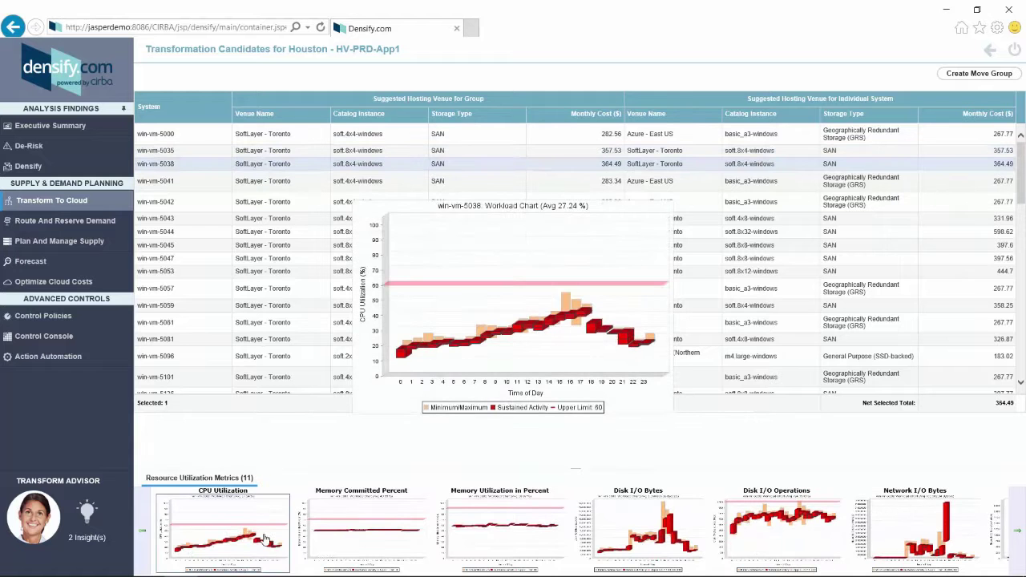
mouse_move(801, 527)
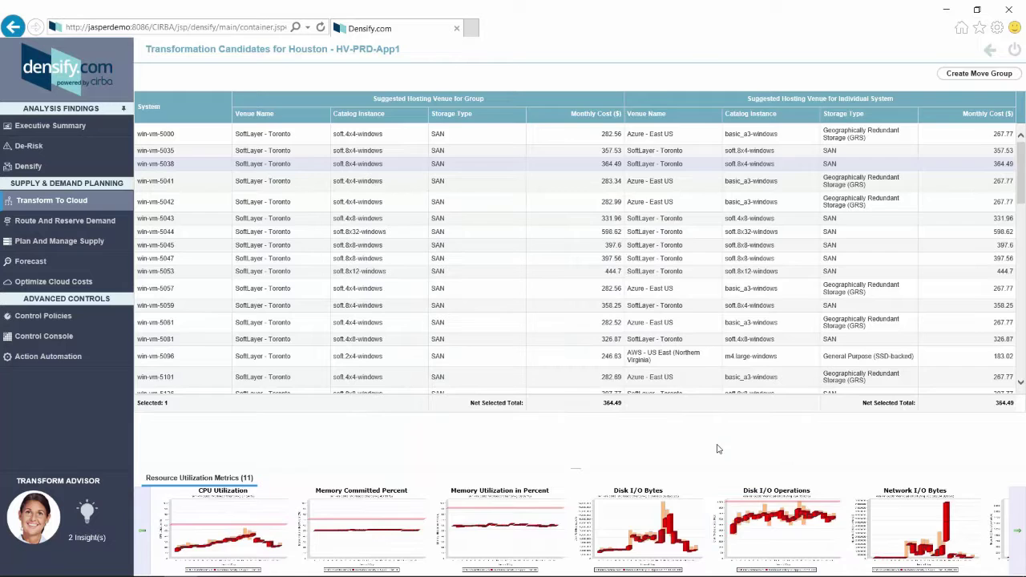
Step: Read the expert insight on the Wave1-Jan move group and view the hourly workloads of win-vm-5236 and win-vm-5369
left_click(54, 205)
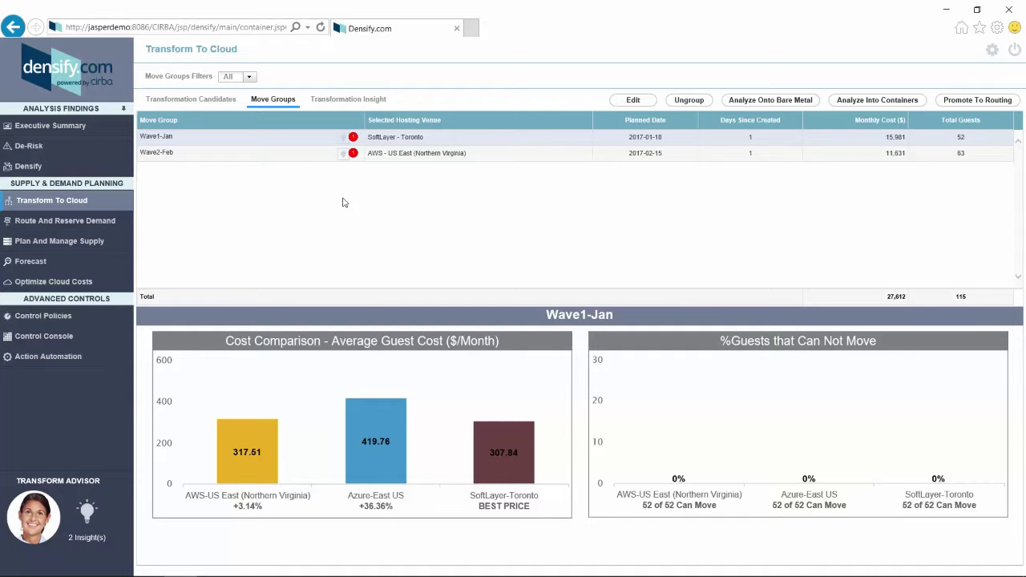
left_click(353, 140)
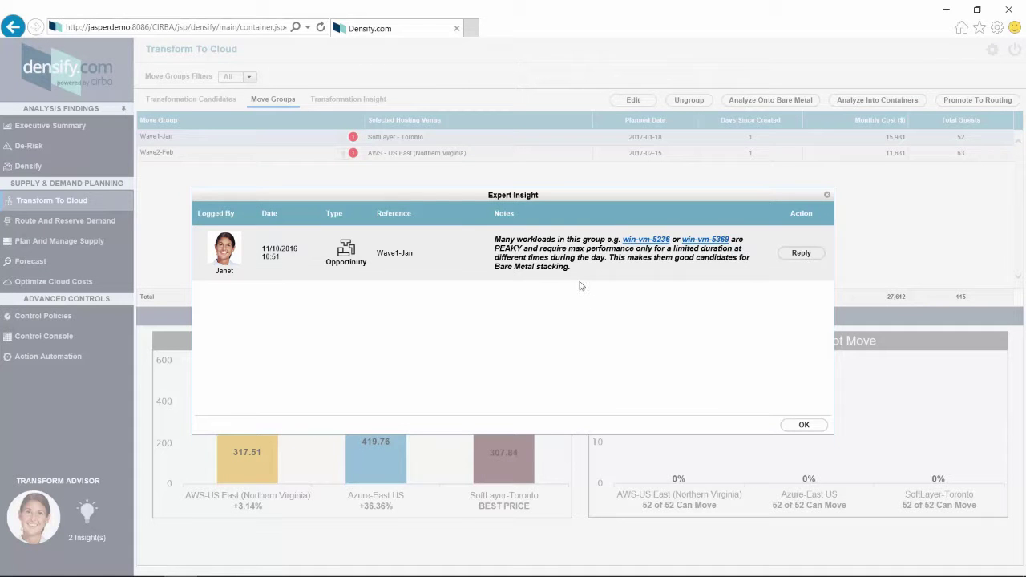
left_click(646, 240)
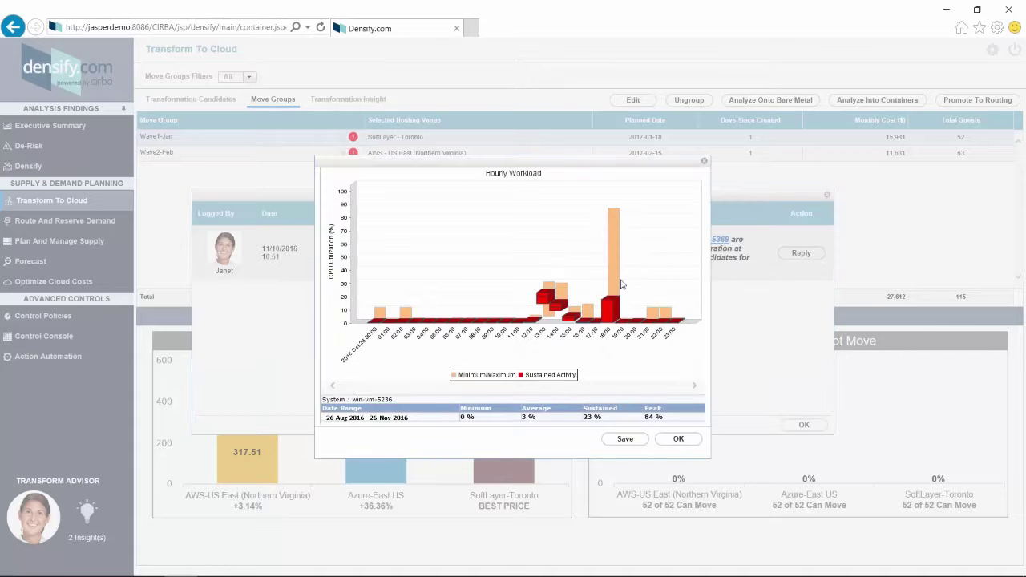
left_click(704, 164)
left_click(722, 240)
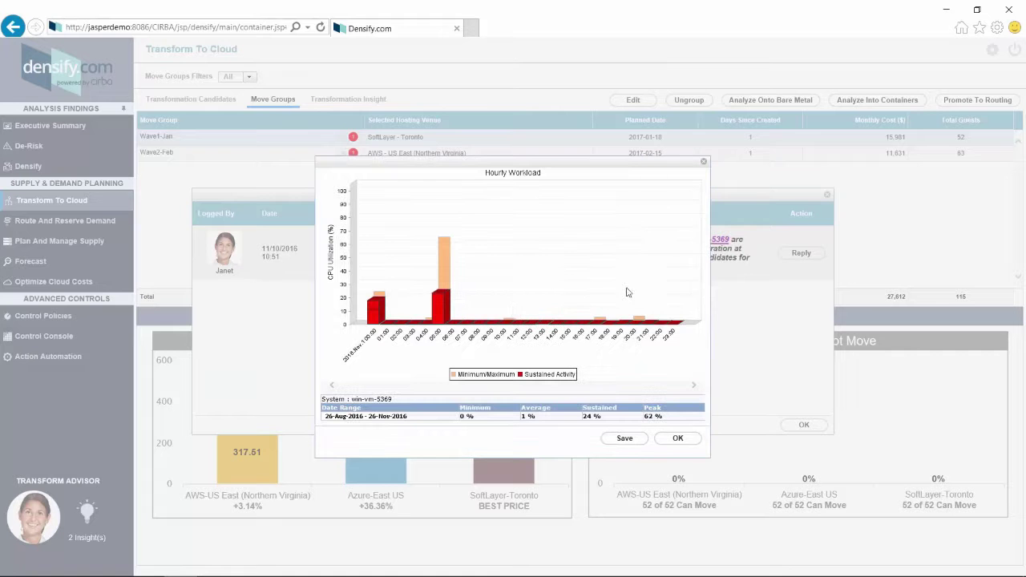
left_click(704, 163)
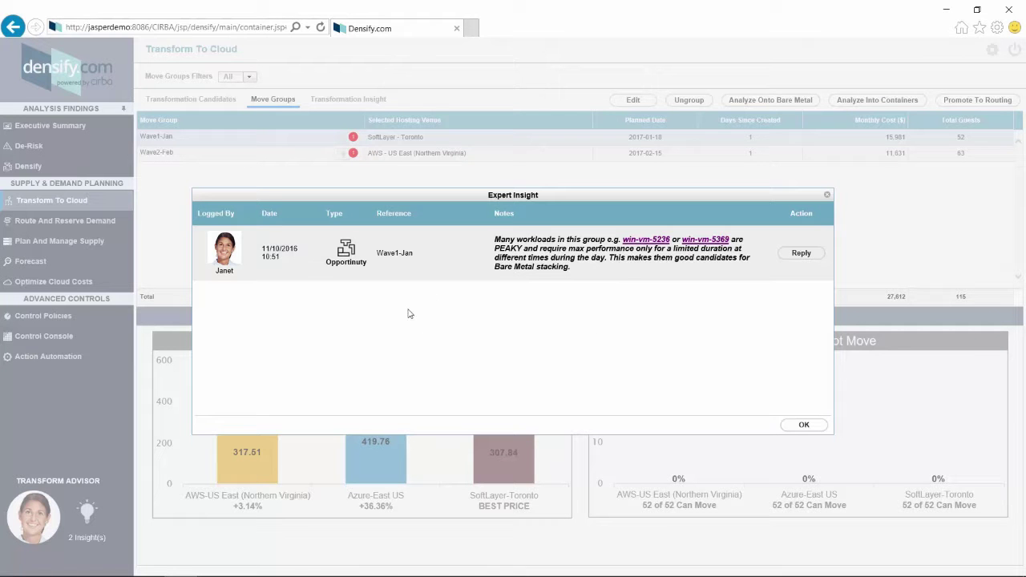
left_click(827, 196)
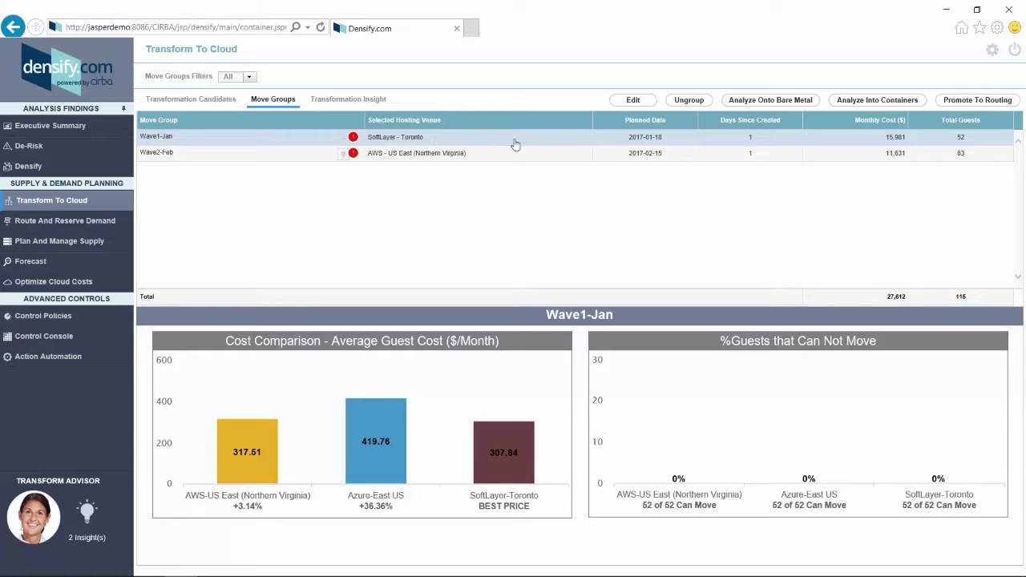
Step: Analyze the Wave1-Jan move group onto bare metal with the VMware on SoftLayer Bare Metal option and review the consolidation summary
left_click(782, 103)
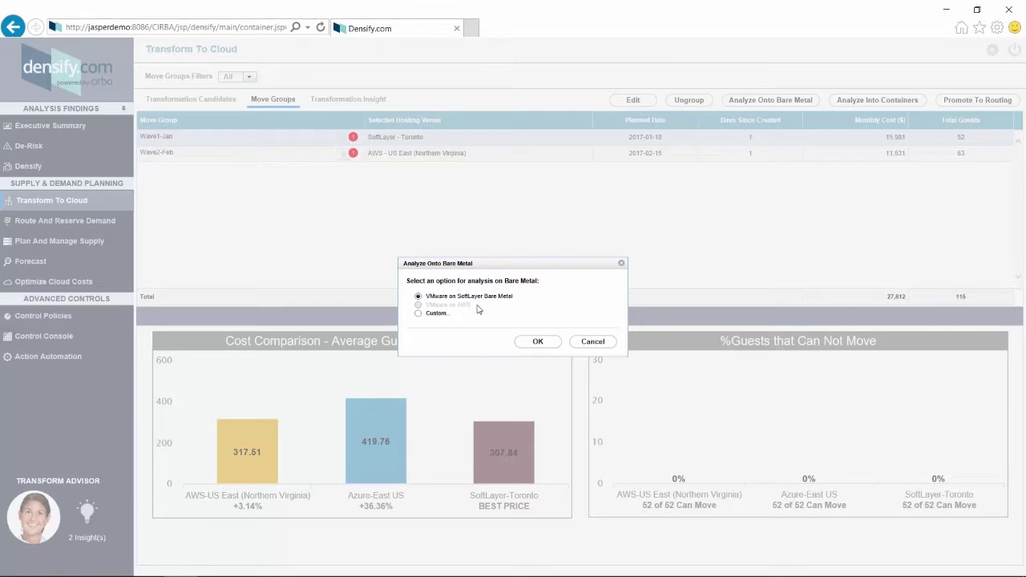
left_click(538, 342)
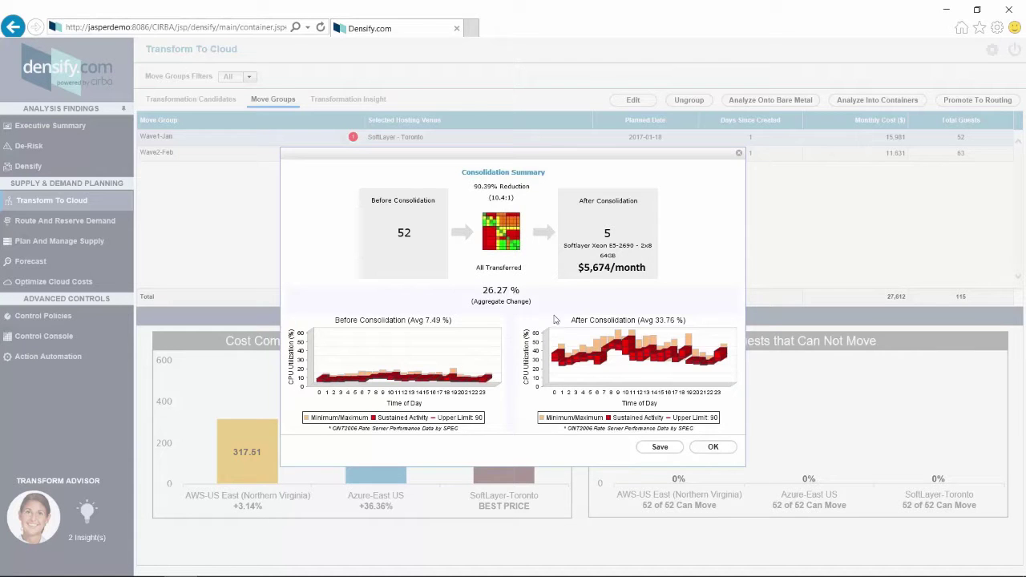
left_click(713, 447)
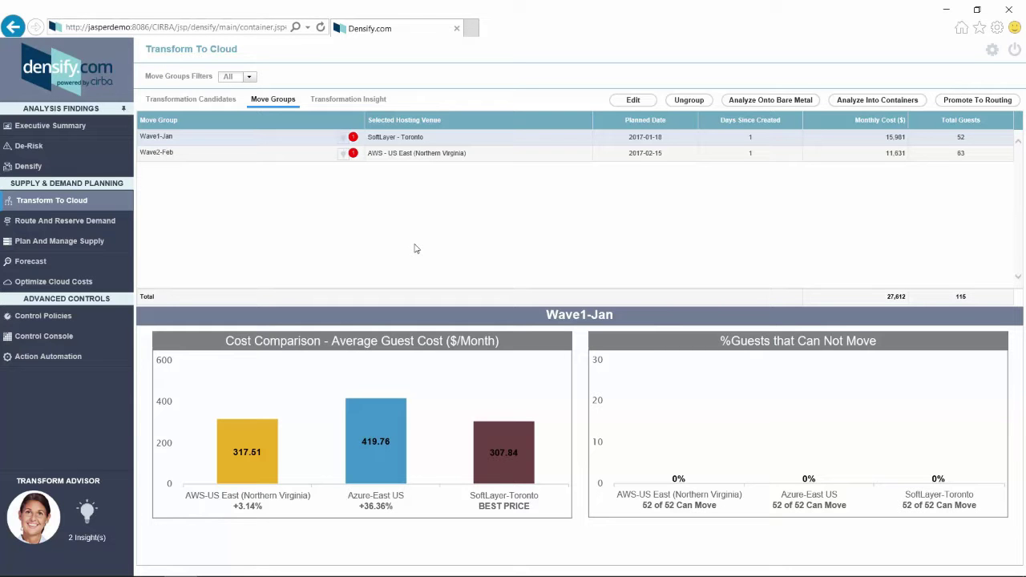
Step: Open Optimize Cloud Costs and examine the October 2016 actual costs against budget
left_click(72, 286)
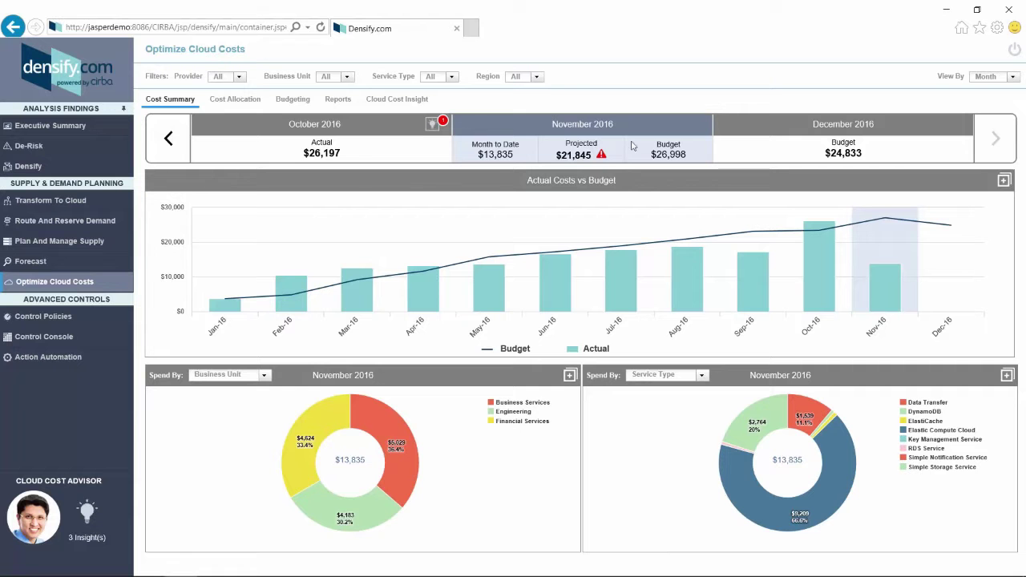
left_click(349, 138)
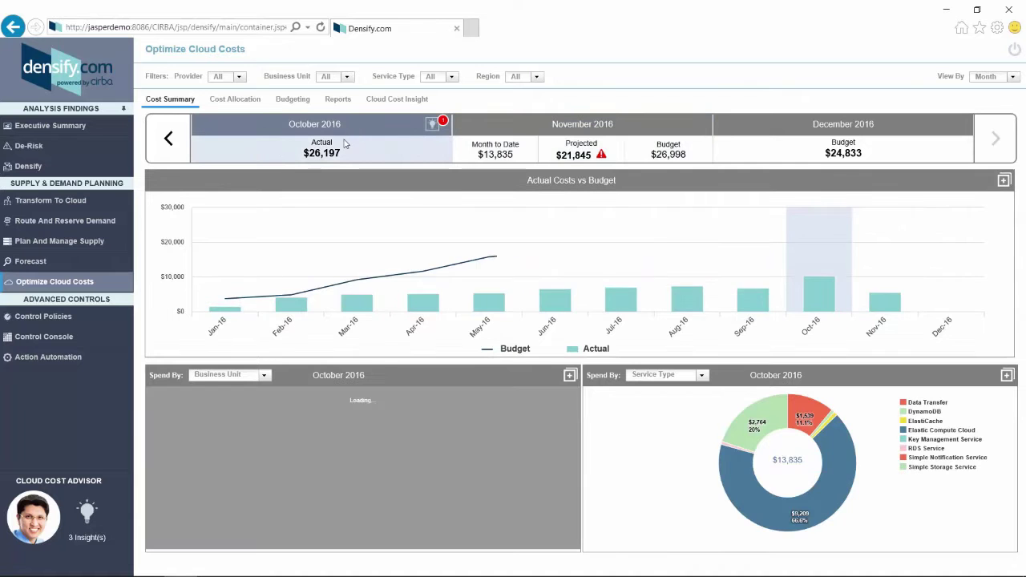
mouse_move(820, 303)
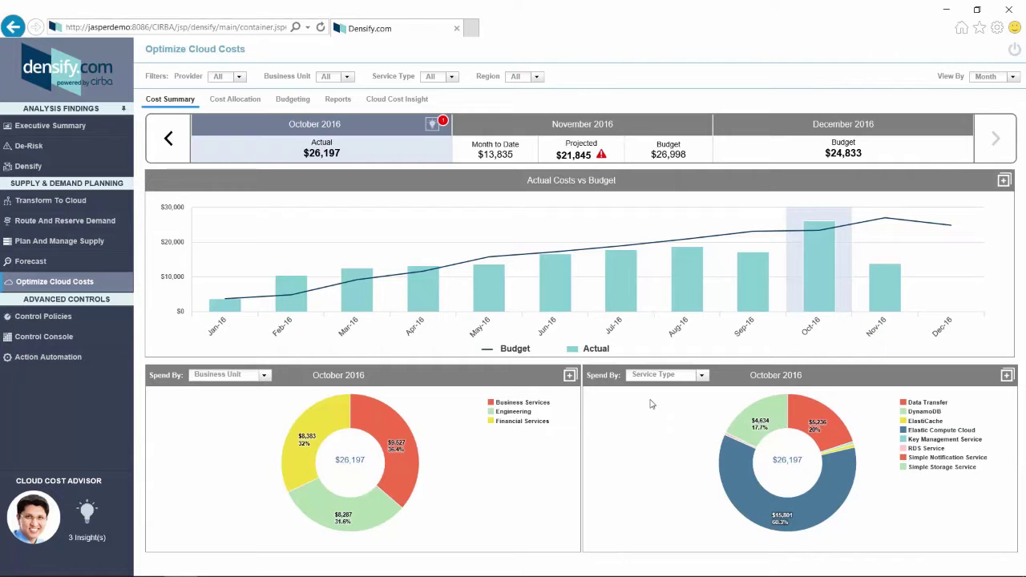
Step: Expand the October 2016 Business Services costs by service type in Cost Allocation, and view the defined budgets and baselines
mouse_move(802, 346)
left_click(239, 100)
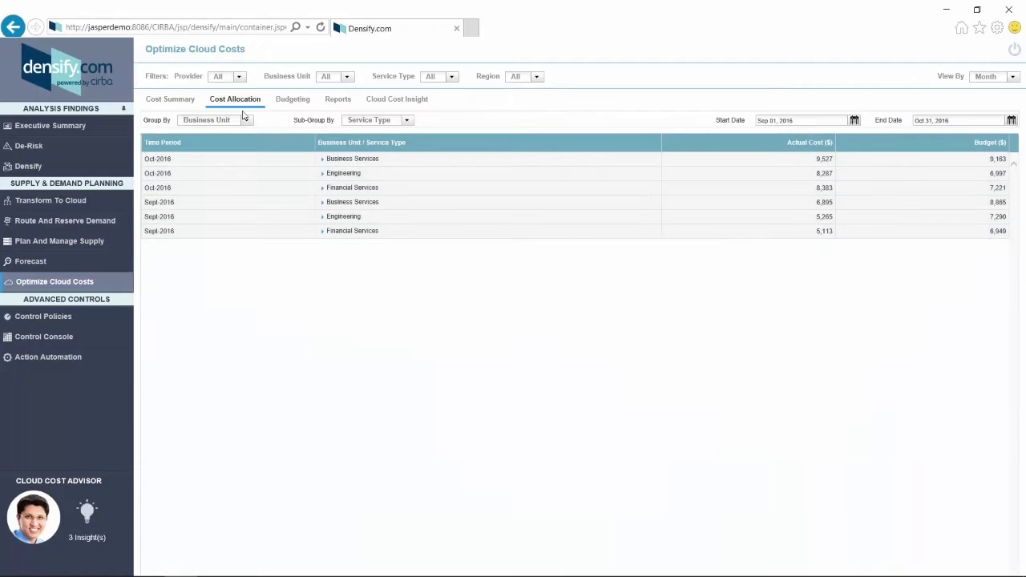
left_click(323, 158)
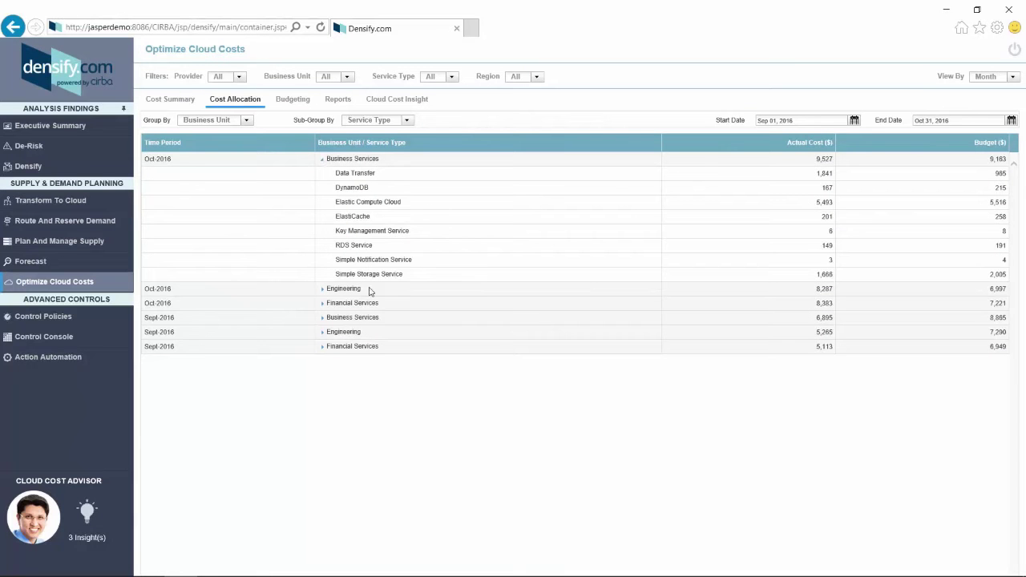
left_click(294, 99)
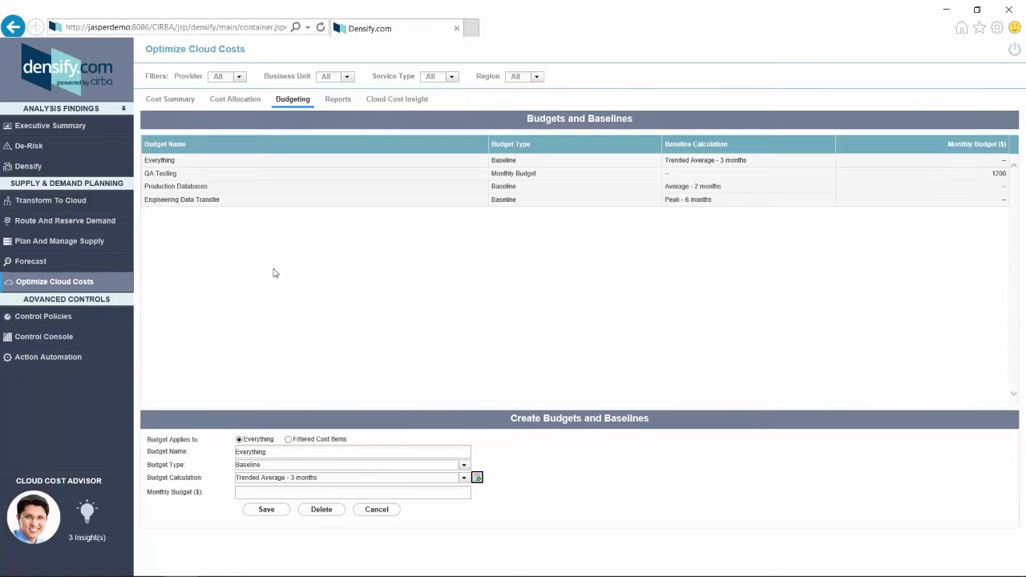
Step: Return to the Cost Summary and read the expert insight attached to October 2016
left_click(170, 100)
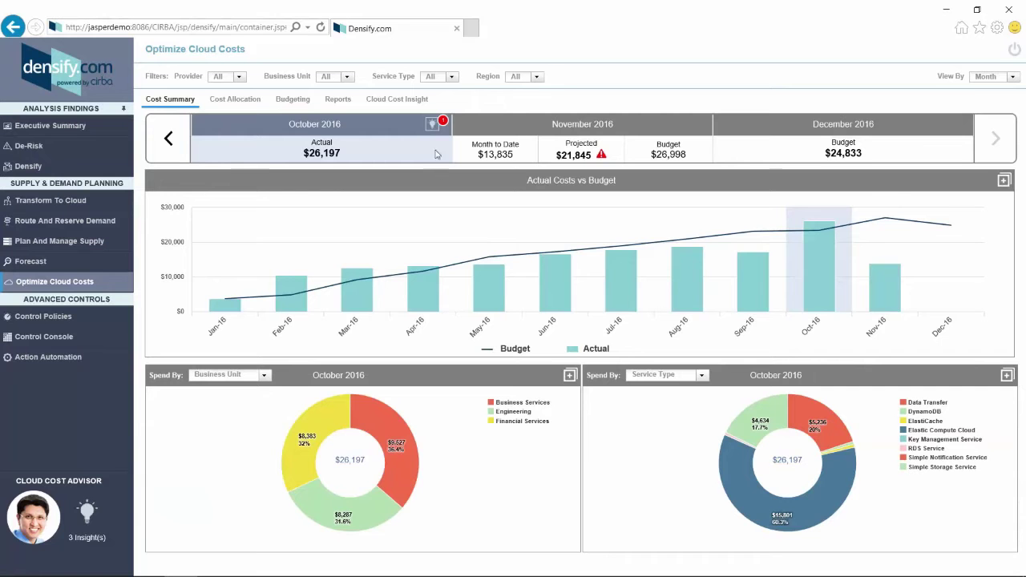
left_click(437, 125)
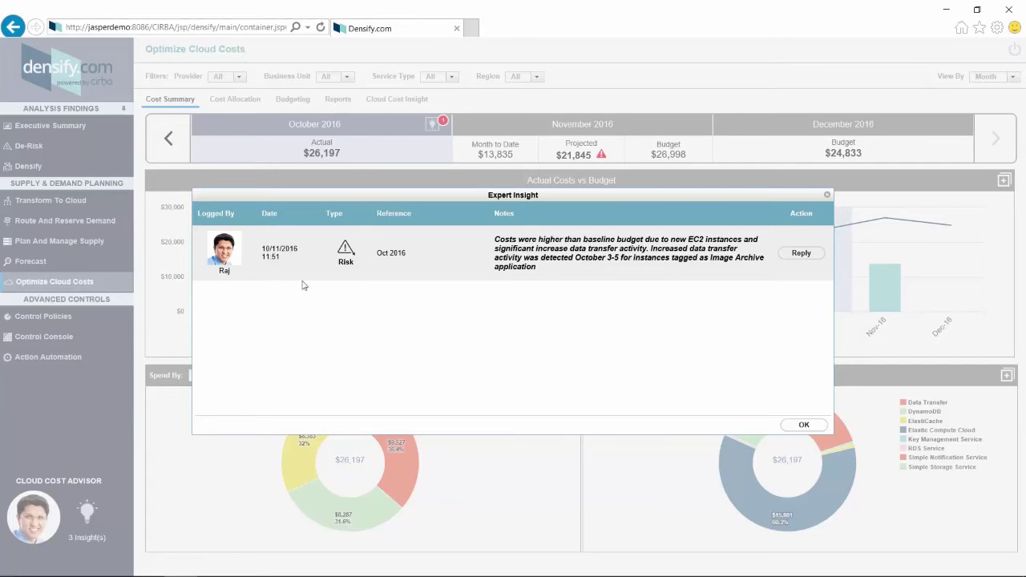
left_click(827, 194)
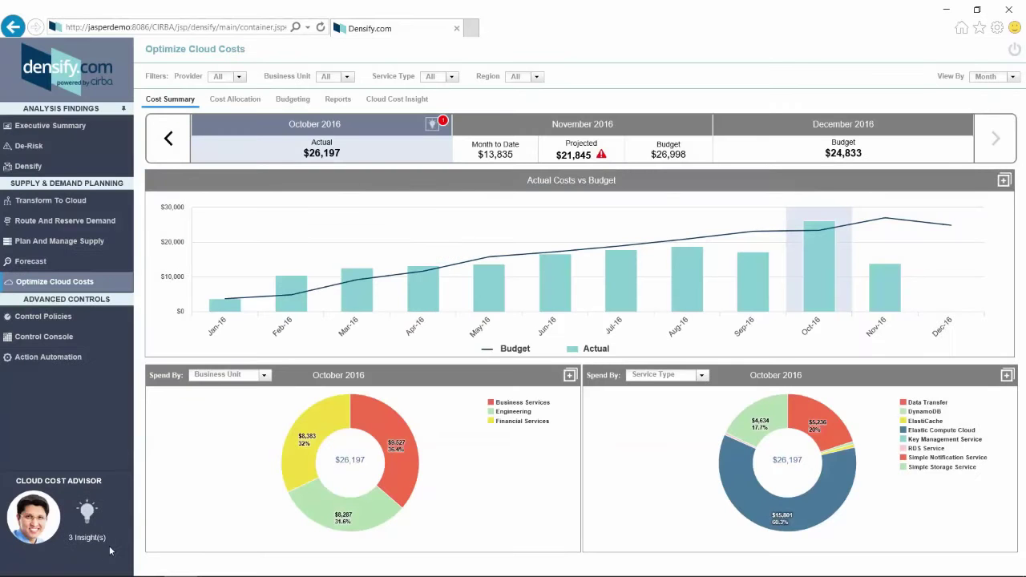
Step: Review the Cloud Cost Advisor insights with the m4.xlarge recommendation's usage pattern and break-even charts, and return to the Cost Summary
left_click(88, 520)
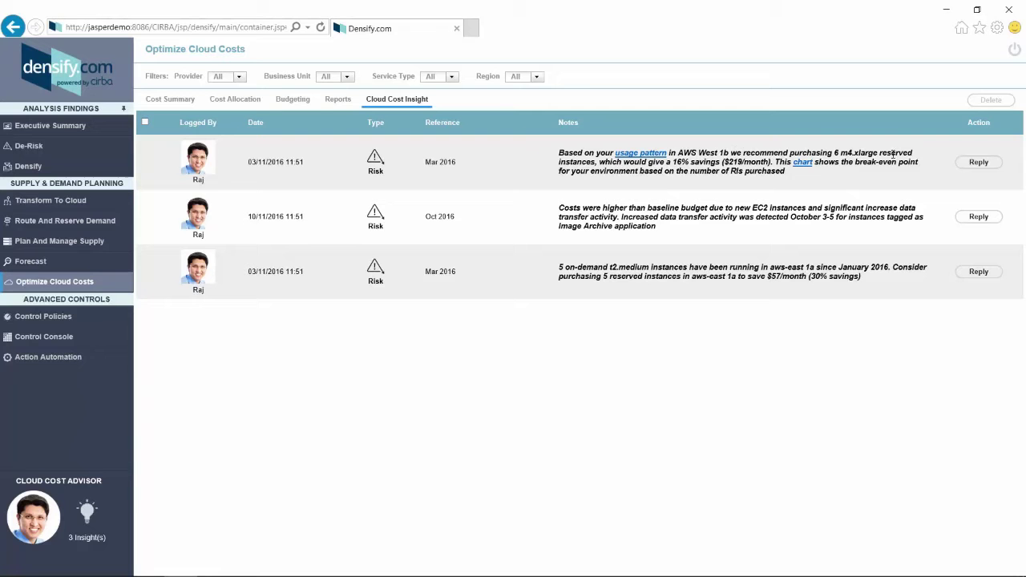
left_click(644, 154)
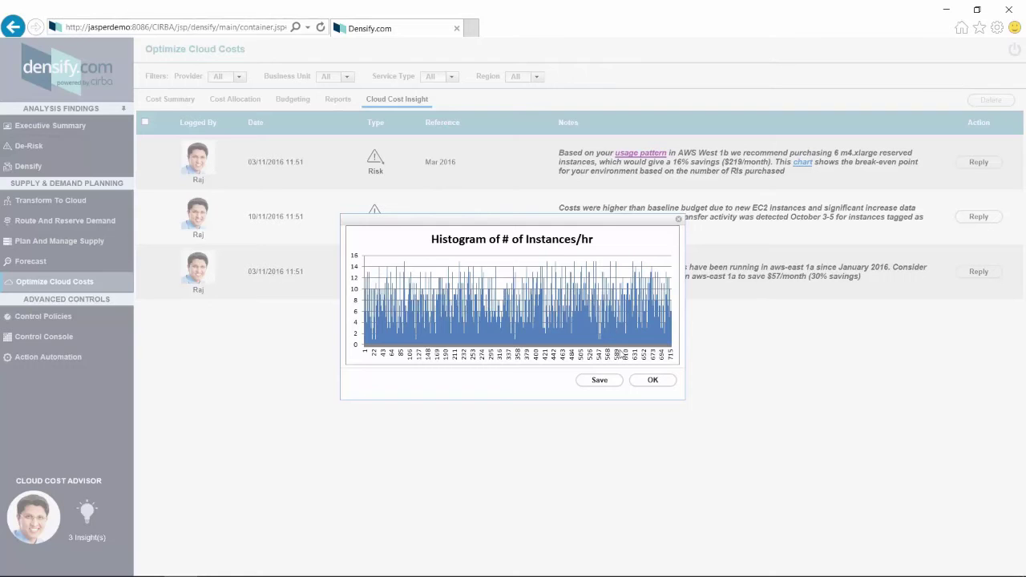
left_click(655, 381)
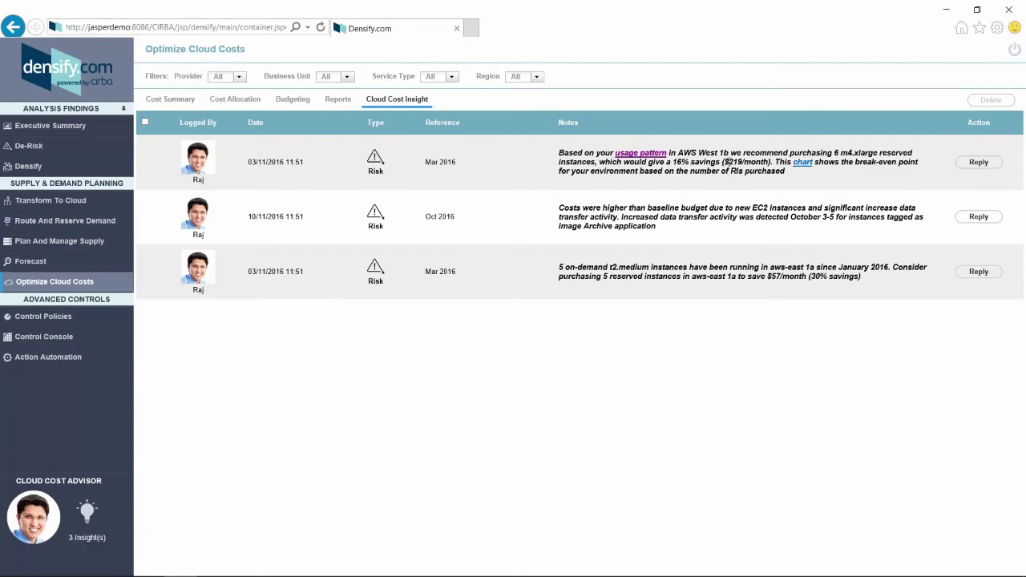
left_click(802, 163)
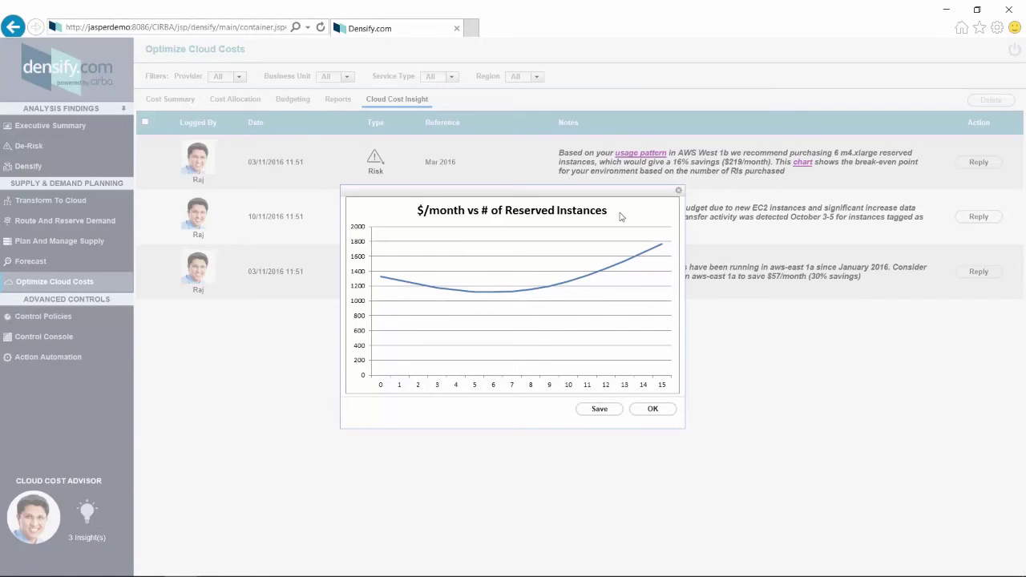
left_click(679, 191)
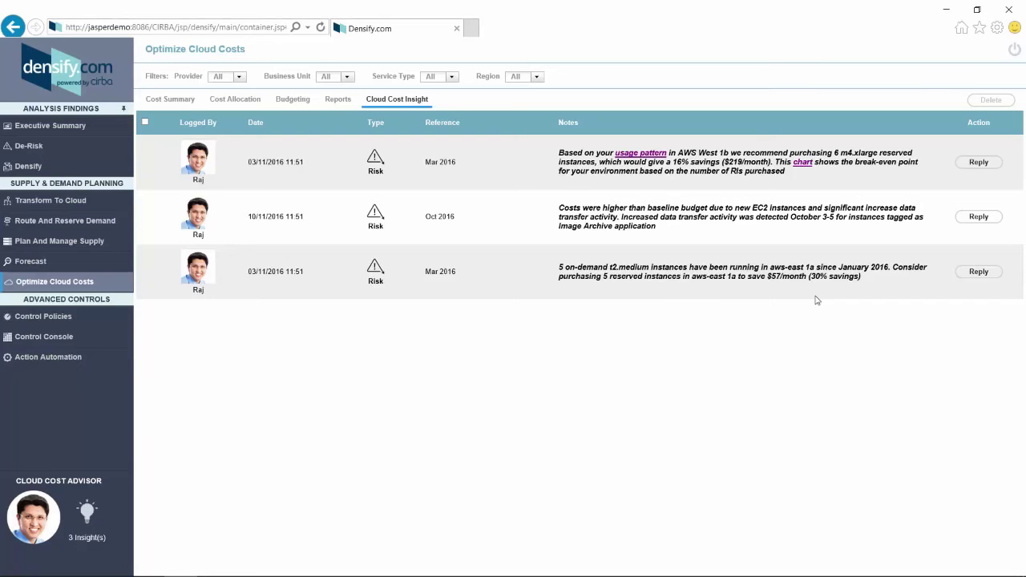
left_click(187, 101)
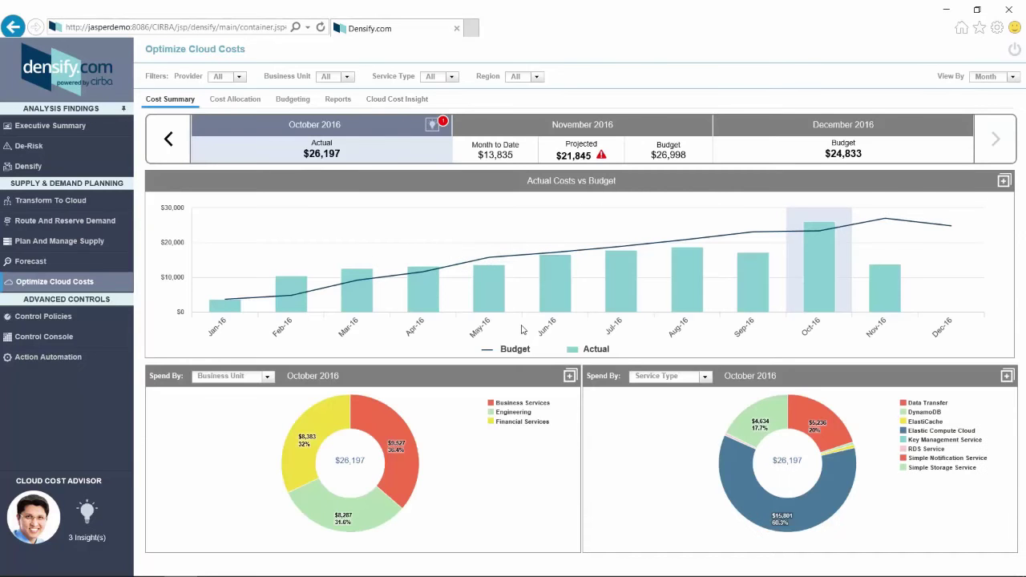